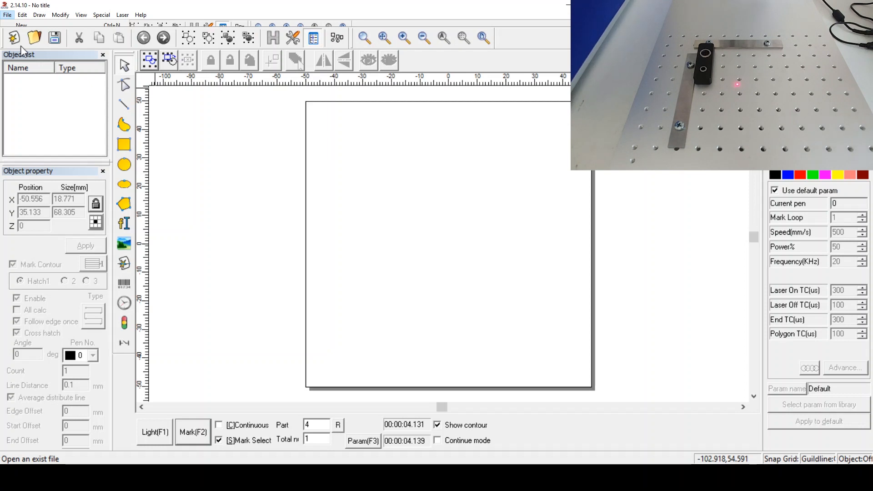
# Open the existing file Tight Text Sketch.ezd and frame its TIGHT and Patent Pending artwork.
pyautogui.click(45, 48)
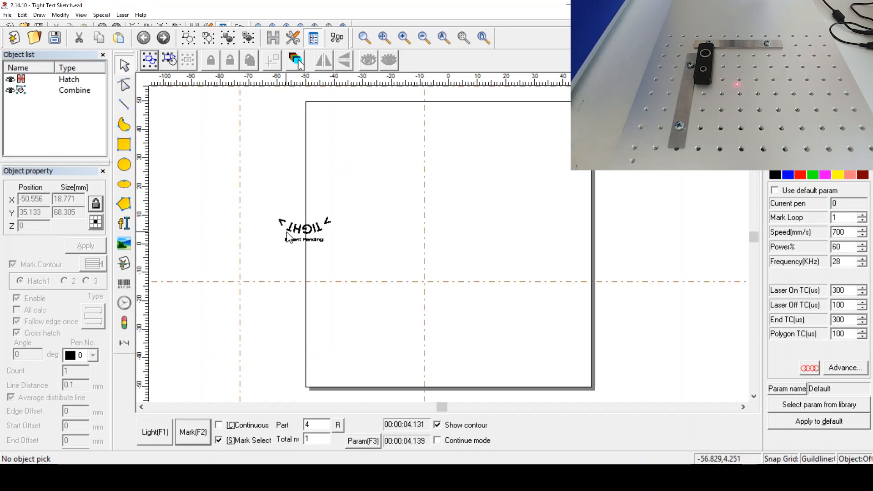
pyautogui.click(444, 38)
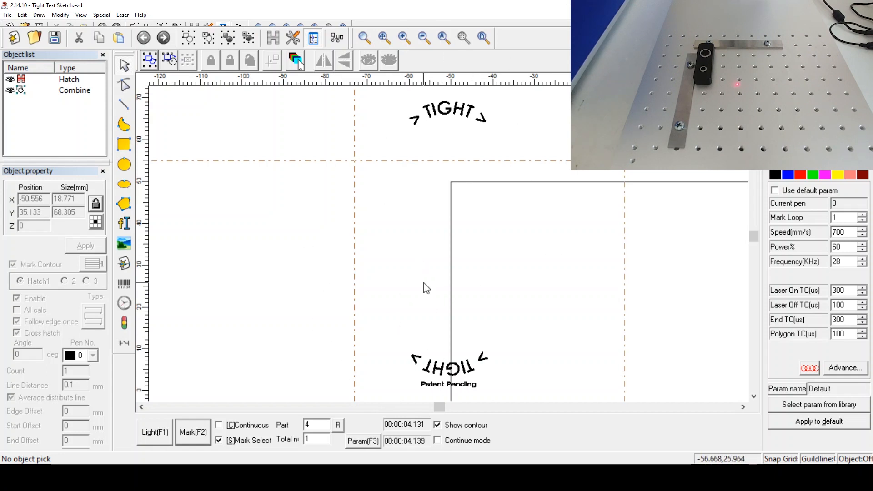
# Select the arched TIGHT text at both ends of the design to examine what the hatch object covers.
pyautogui.moveTo(388, 95); pyautogui.dragTo(509, 391)
pyautogui.click(508, 390)
pyautogui.moveTo(384, 93); pyautogui.dragTo(507, 184)
pyautogui.click(436, 109)
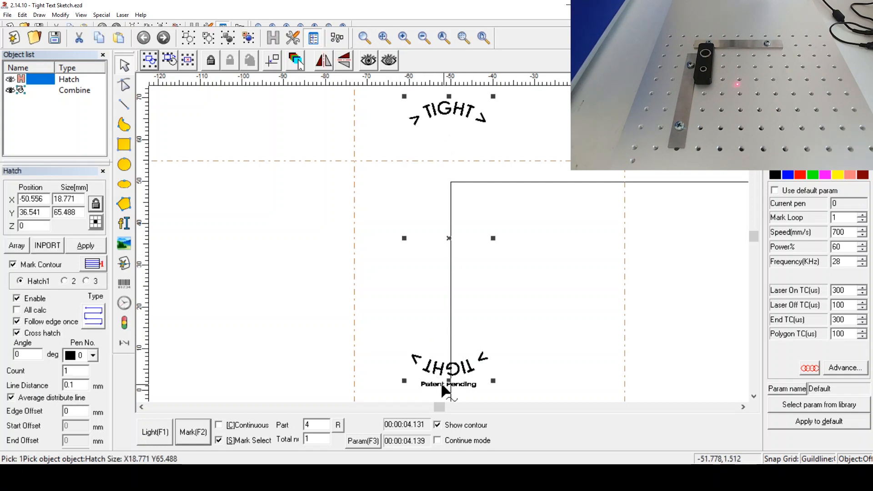
pyautogui.click(392, 296)
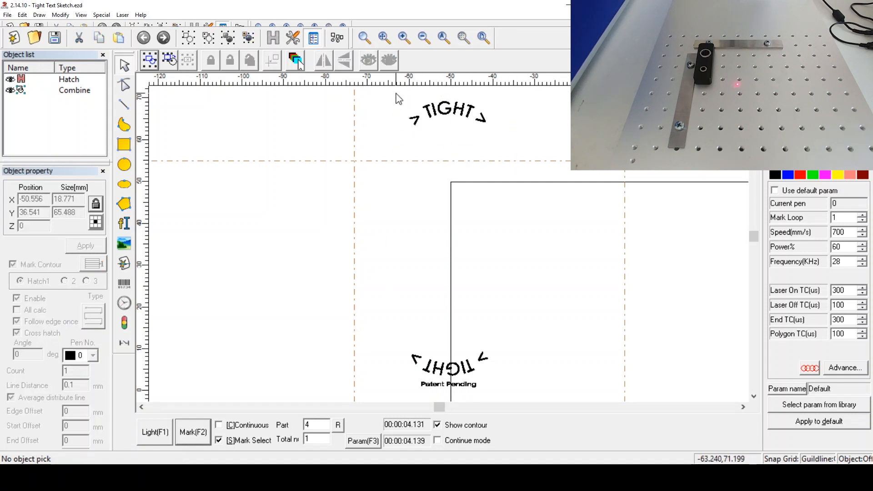
pyautogui.moveTo(396, 94); pyautogui.dragTo(501, 381)
pyautogui.click(502, 91)
pyautogui.moveTo(509, 90)
pyautogui.mouseDown()
pyautogui.moveTo(452, 144)
pyautogui.moveTo(472, 131)
pyautogui.mouseUp()
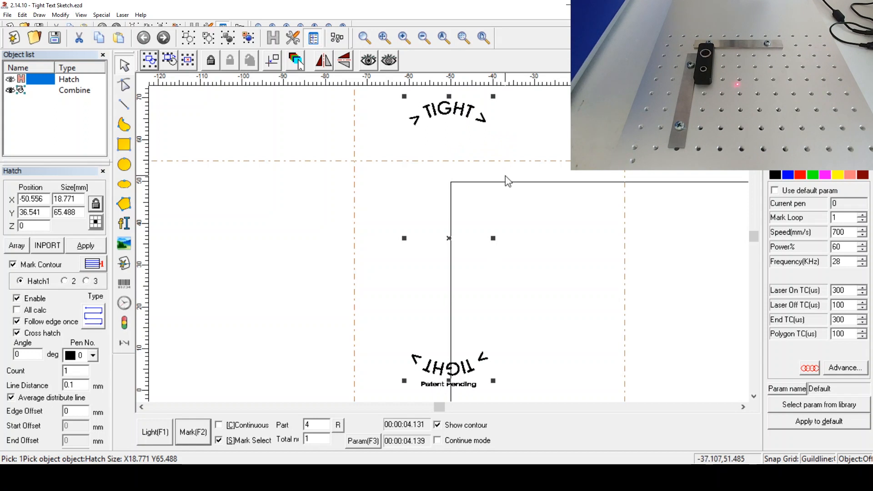
pyautogui.click(516, 124)
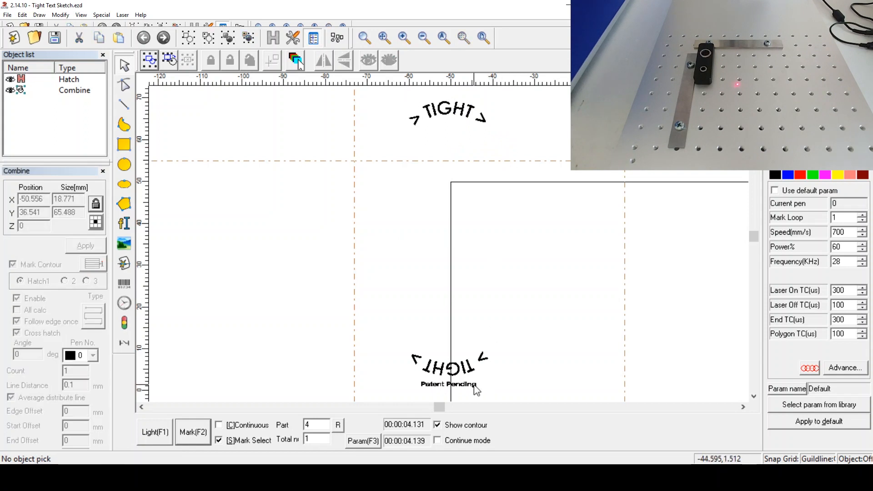
# Examine the Hatch and Combine entries one at a time to identify which text each one represents.
pyautogui.click(473, 385)
pyautogui.click(37, 75)
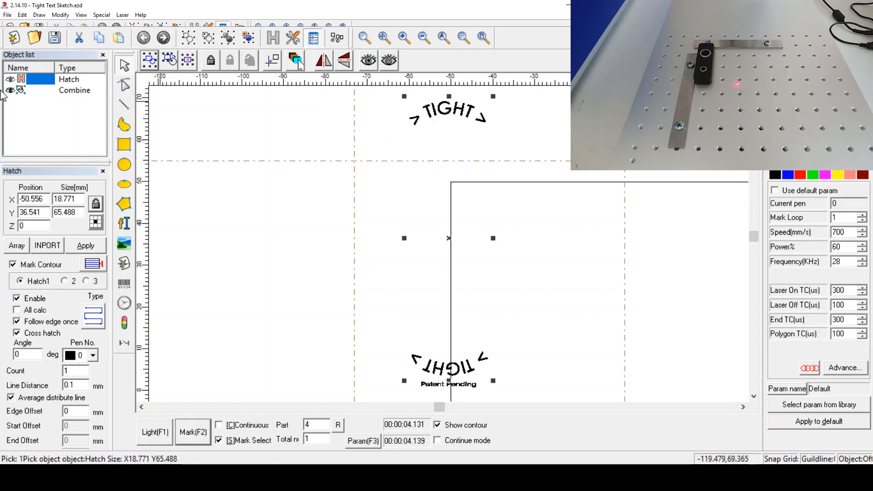
pyautogui.click(55, 91)
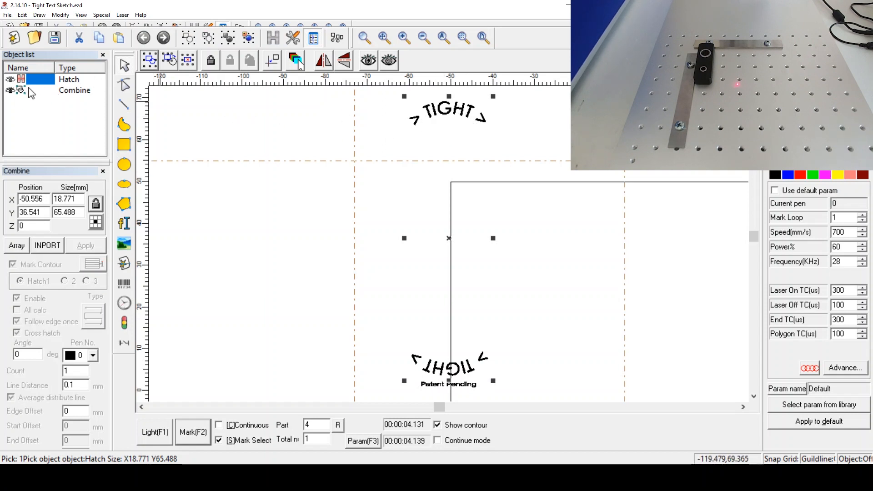
pyautogui.click(33, 90)
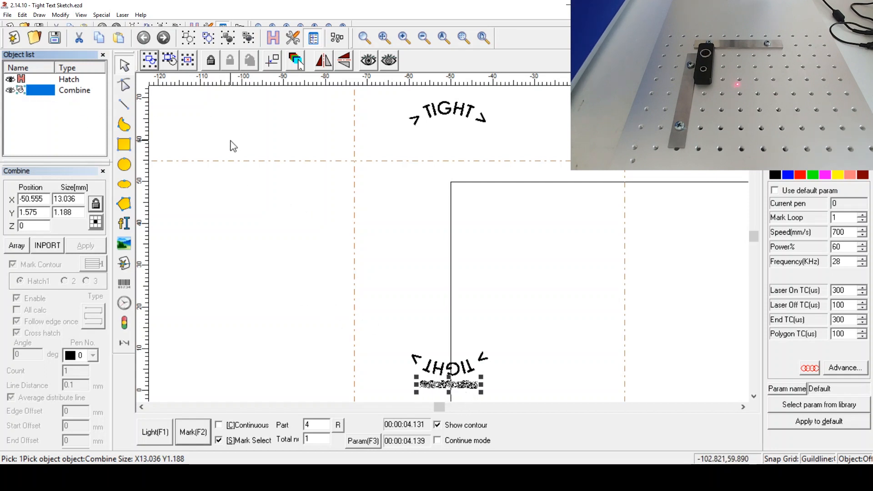
pyautogui.click(72, 119)
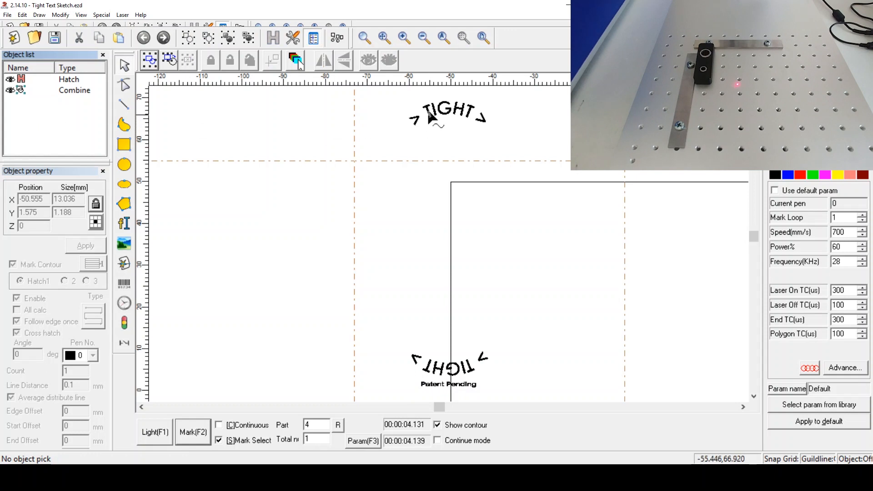
# Compare a selection of the whole design with a selection of the hatched TIGHT text alone.
pyautogui.moveTo(500, 97)
pyautogui.mouseDown()
pyautogui.moveTo(486, 136)
pyautogui.moveTo(468, 404)
pyautogui.mouseUp()
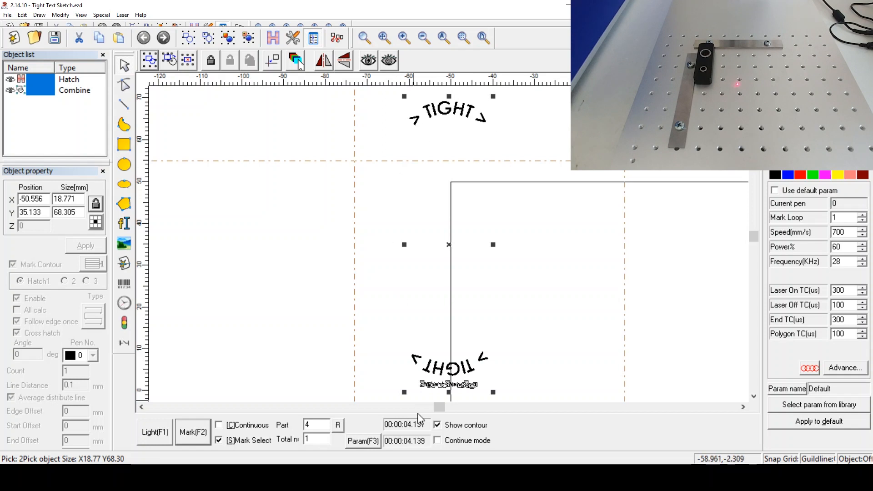
pyautogui.click(369, 322)
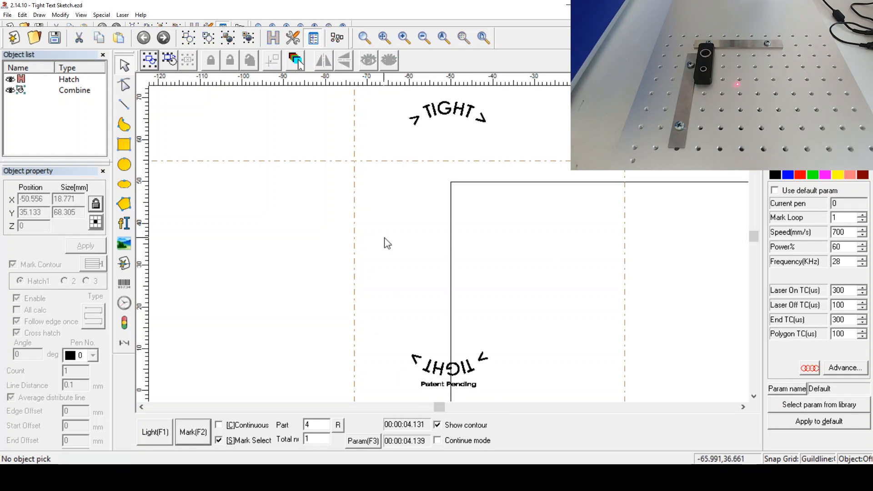
pyautogui.click(430, 114)
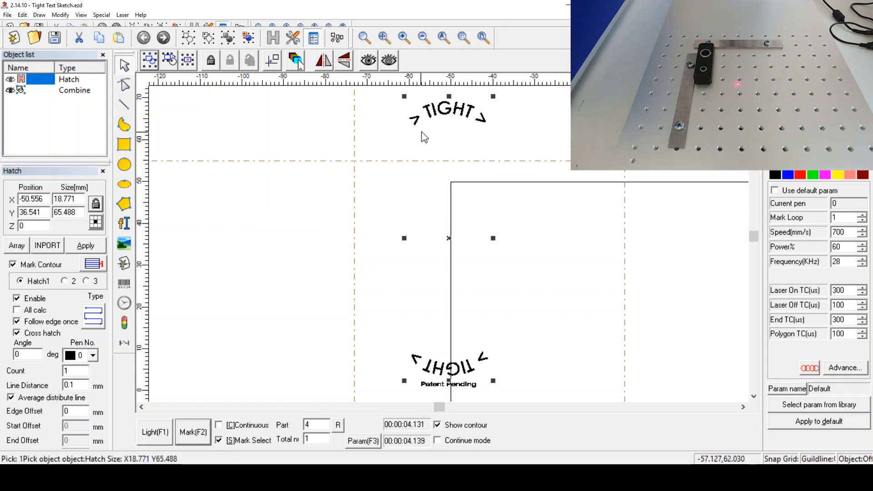
pyautogui.click(357, 343)
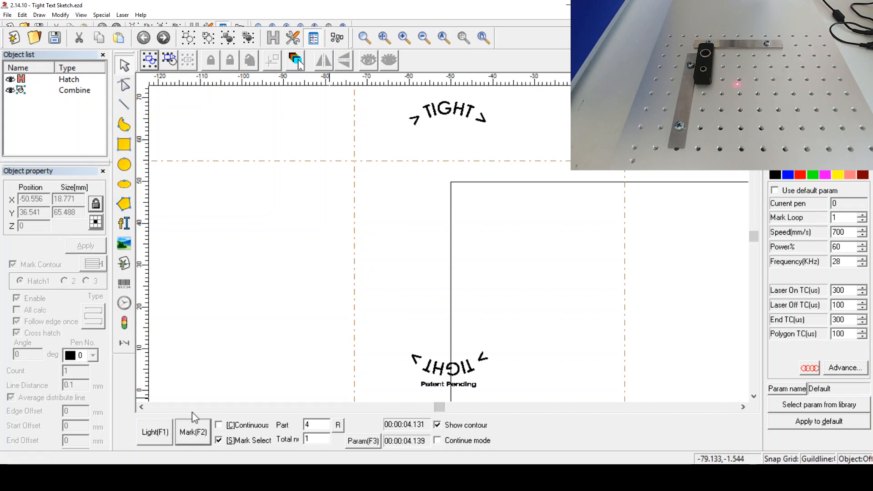
# Turn off Mark Select, select both the hatched and combined text objects, and start the red light preview.
pyautogui.moveTo(396, 91); pyautogui.dragTo(504, 397)
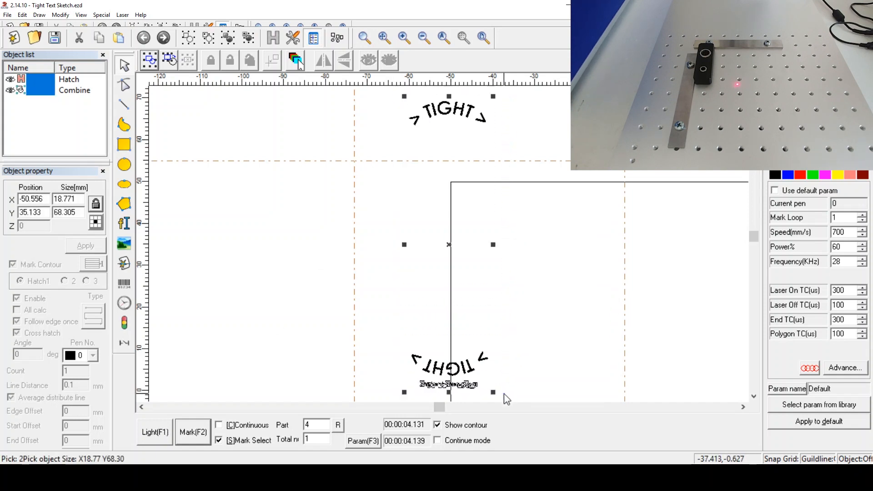
pyautogui.click(219, 440)
pyautogui.click(308, 344)
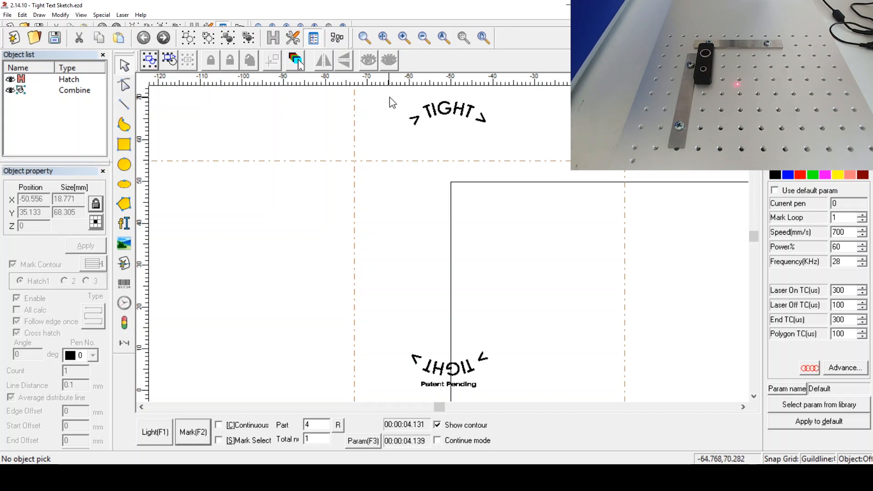
pyautogui.moveTo(388, 92)
pyautogui.mouseDown()
pyautogui.moveTo(431, 163)
pyautogui.moveTo(520, 414)
pyautogui.moveTo(510, 397)
pyautogui.mouseUp()
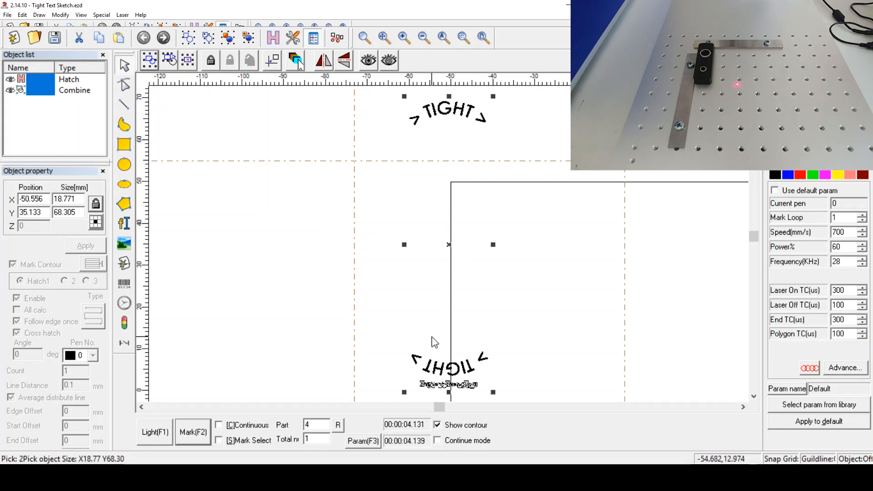
pyautogui.click(158, 434)
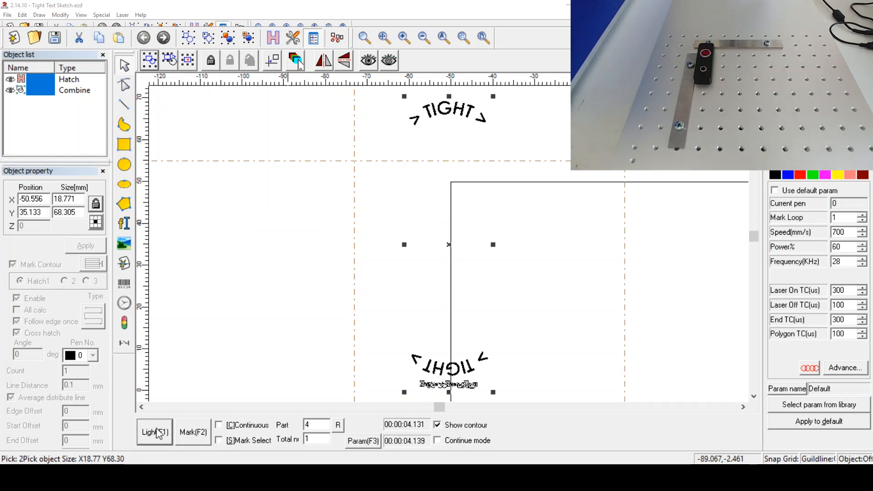
# Nudge the selected TIGHT and Patent Pending artwork 7 mm in the positive X direction during the light preview.
pyautogui.press('Right')
pyautogui.press('Right')
pyautogui.press('Right')
pyautogui.press('Right')
pyautogui.press('Right')
pyautogui.press('Right')
pyautogui.press('Right')
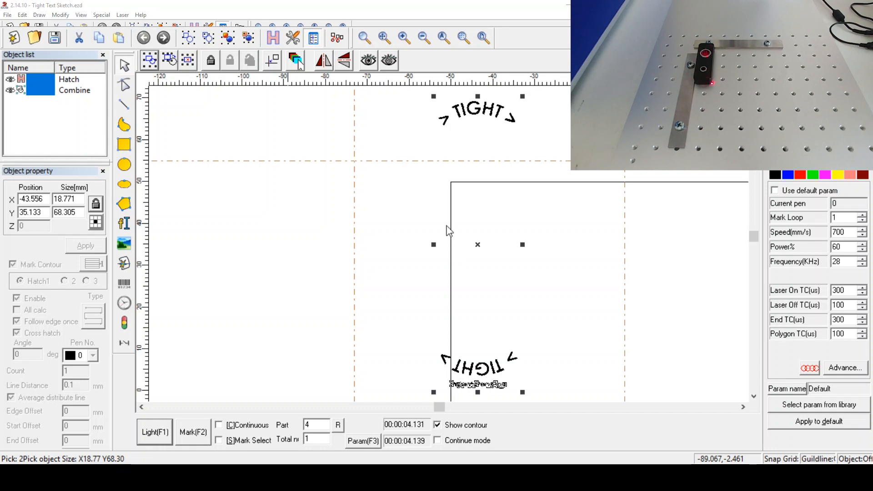
# Undo all the sideways nudges of the artwork and leave the red light preview off.
pyautogui.hotkey('ctrl', 'z')
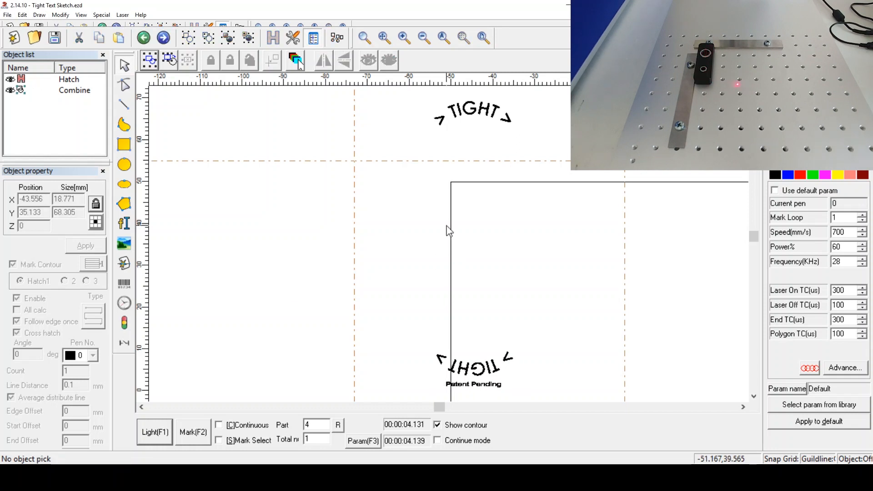
pyautogui.hotkey('ctrl', 'z')
pyautogui.hotkey('ctrl', 'z')
pyautogui.hotkey('ctrl', 'z')
pyautogui.hotkey('ctrl', 'z')
pyautogui.hotkey('ctrl', 'z')
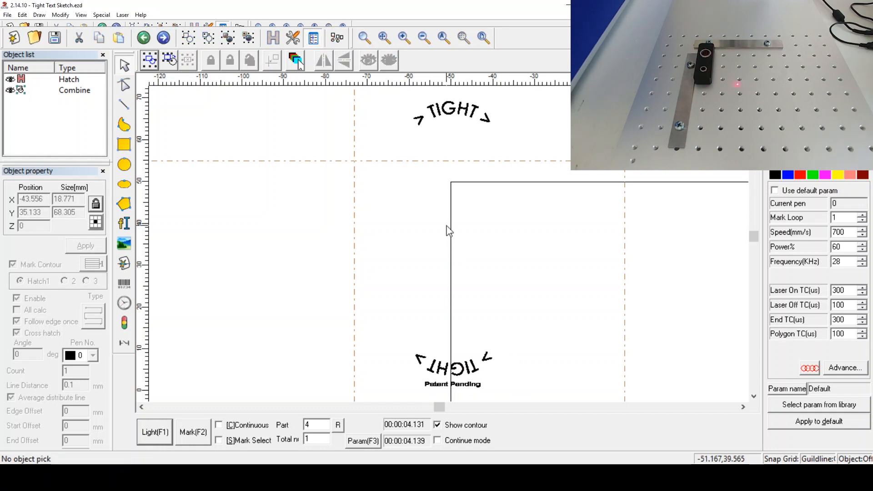
pyautogui.hotkey('ctrl', 'z')
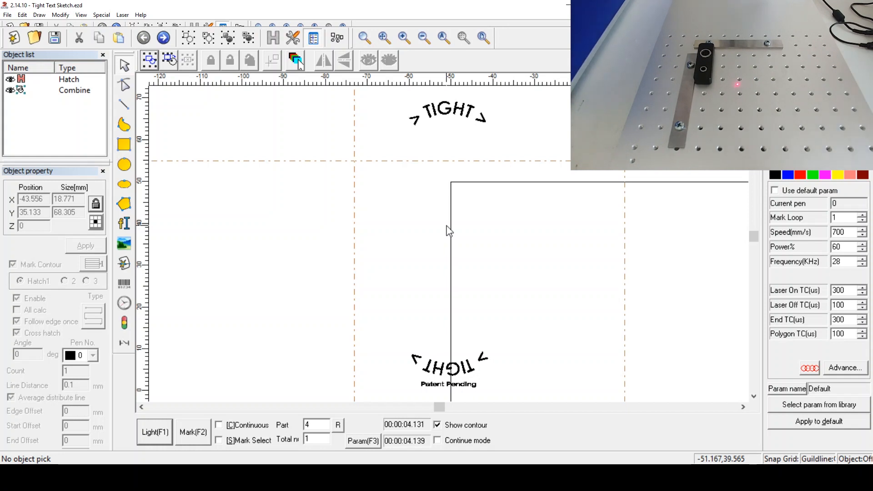
pyautogui.click(159, 423)
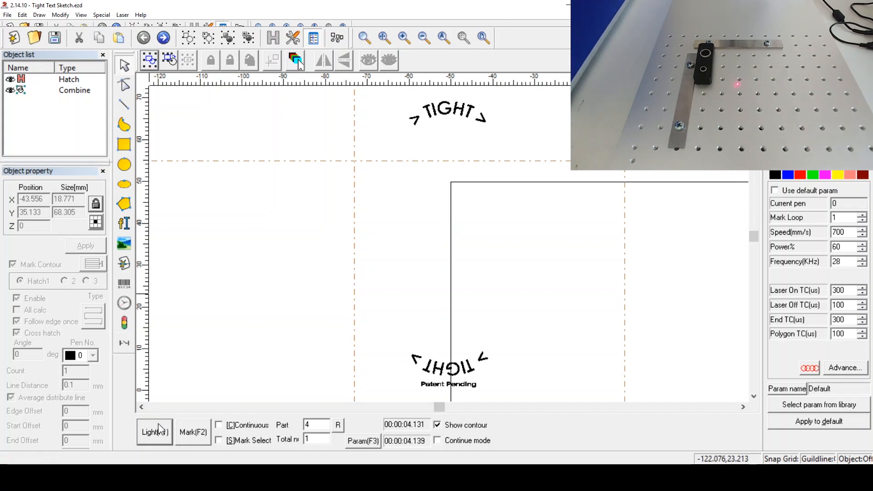
pyautogui.click(158, 428)
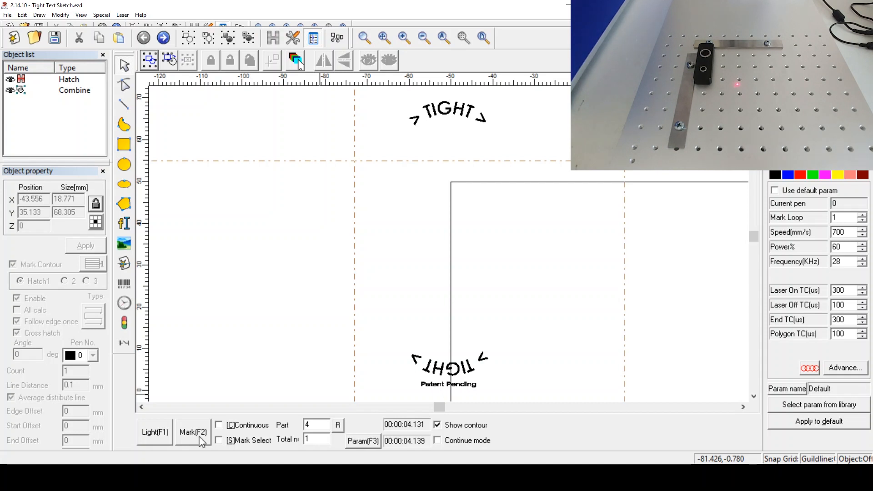
# Reset the part counter to 0 and laser-mark the selected TIGHT and Patent Pending objects with Mark Select enabled.
pyautogui.click(219, 441)
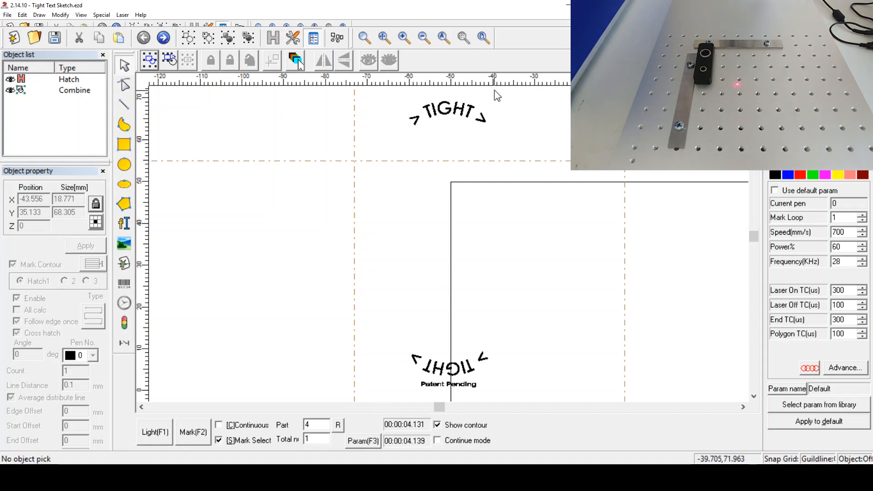
pyautogui.moveTo(495, 90)
pyautogui.mouseDown()
pyautogui.moveTo(378, 354)
pyautogui.moveTo(394, 402)
pyautogui.mouseUp()
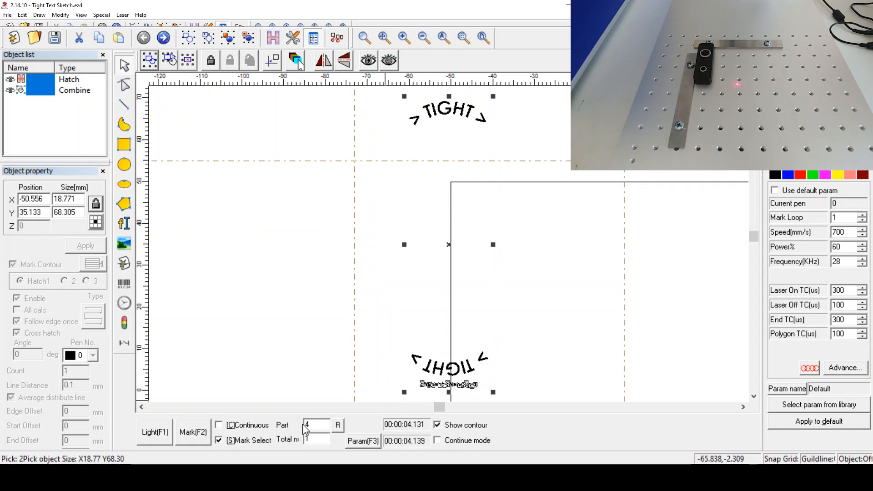
pyautogui.click(337, 425)
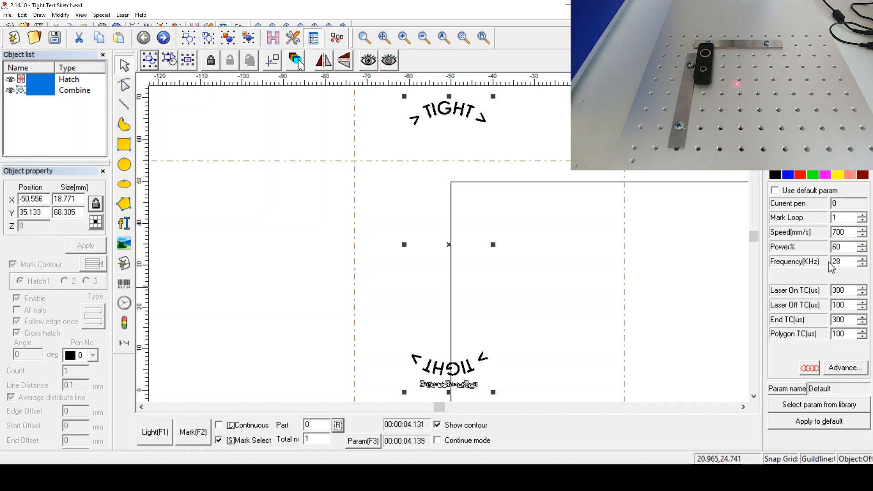
pyautogui.click(193, 433)
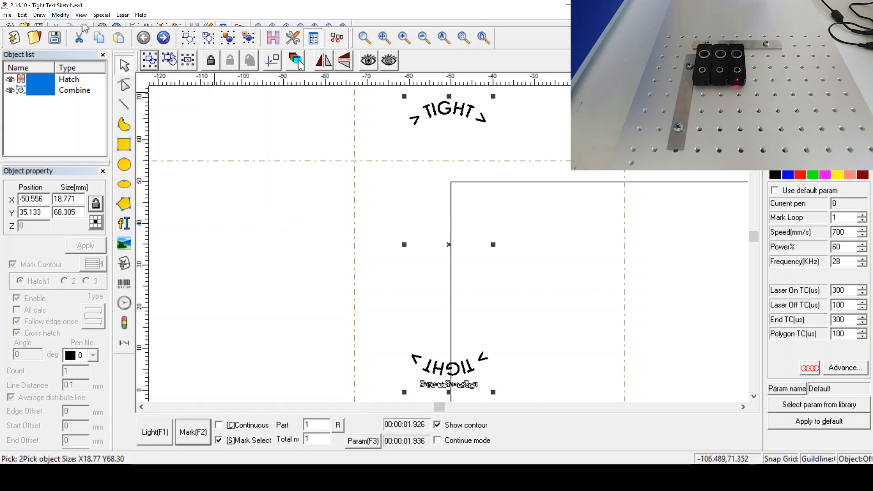
# Array the selected artwork as a 3 by 1 rectangle with offset spacing of 25.4 in X and 76.2 in Y.
pyautogui.click(61, 14)
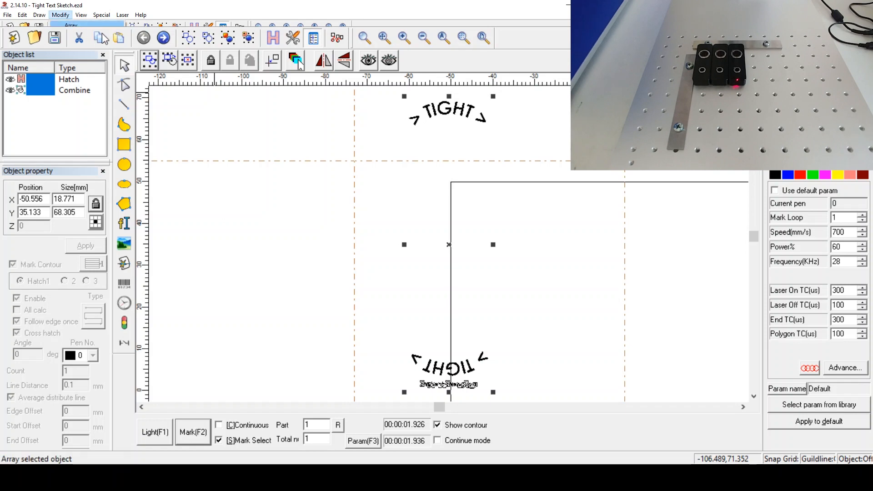
pyautogui.click(71, 24)
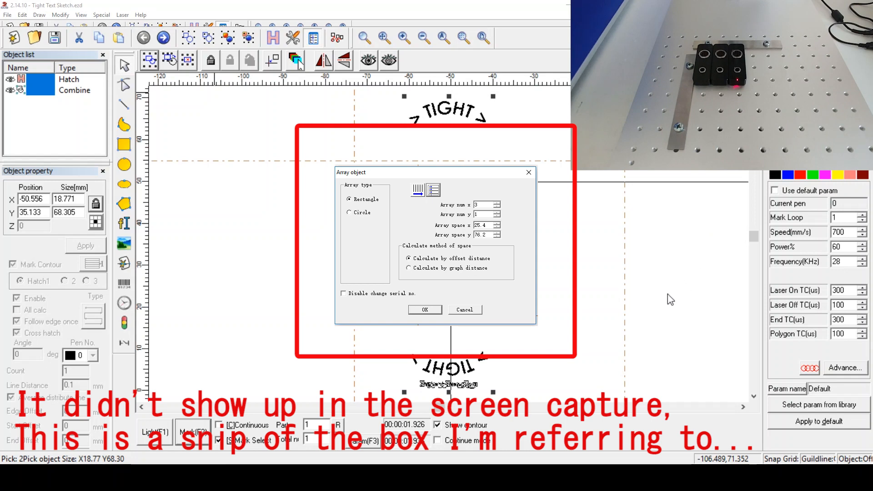
pyautogui.click(425, 310)
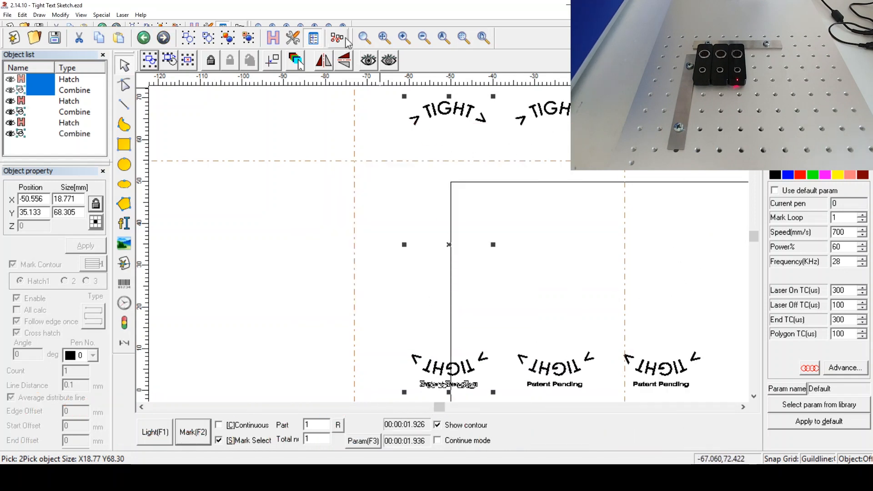
pyautogui.click(443, 38)
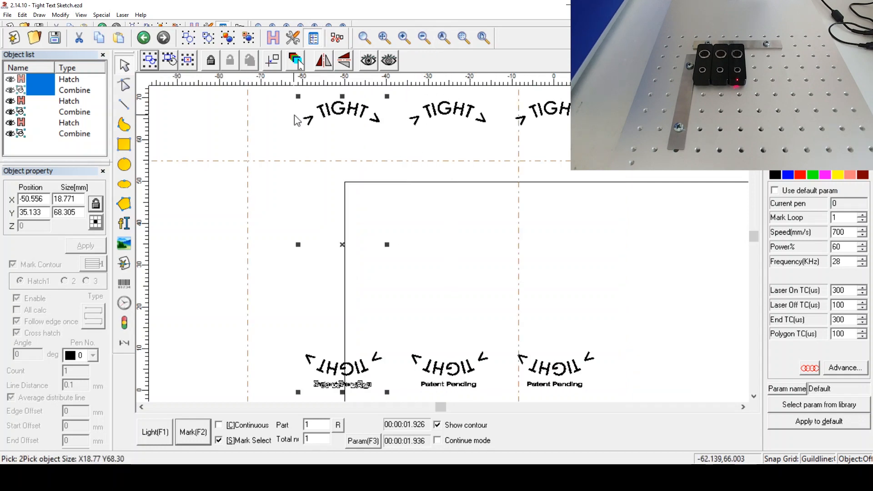
# Place a horizontal guide line at about Y 22 mm, and undo and redo the three-copy array.
pyautogui.moveTo(539, 237)
pyautogui.mouseDown()
pyautogui.moveTo(620, 311)
pyautogui.moveTo(610, 297)
pyautogui.mouseUp()
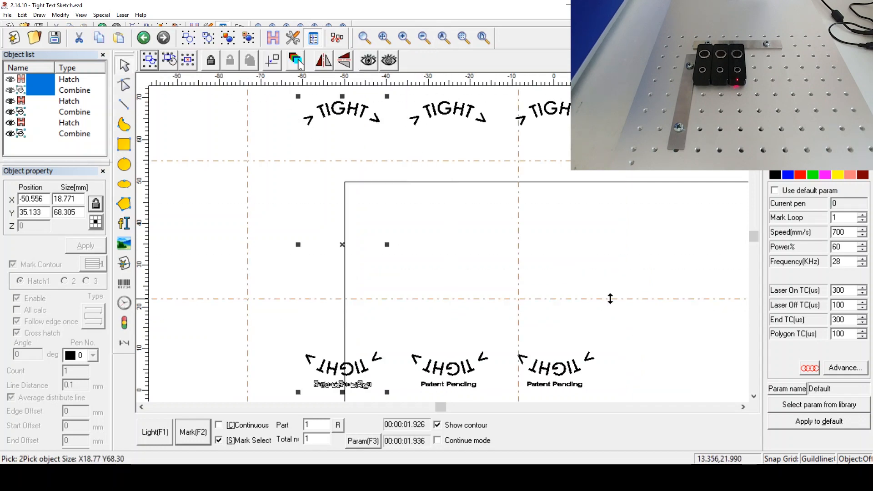
pyautogui.hotkey('ctrl', 'z')
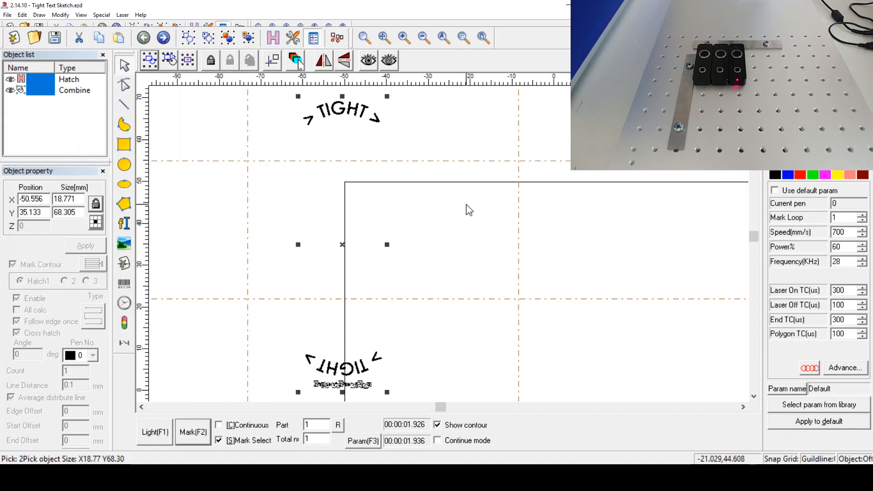
pyautogui.hotkey('ctrl', 'y')
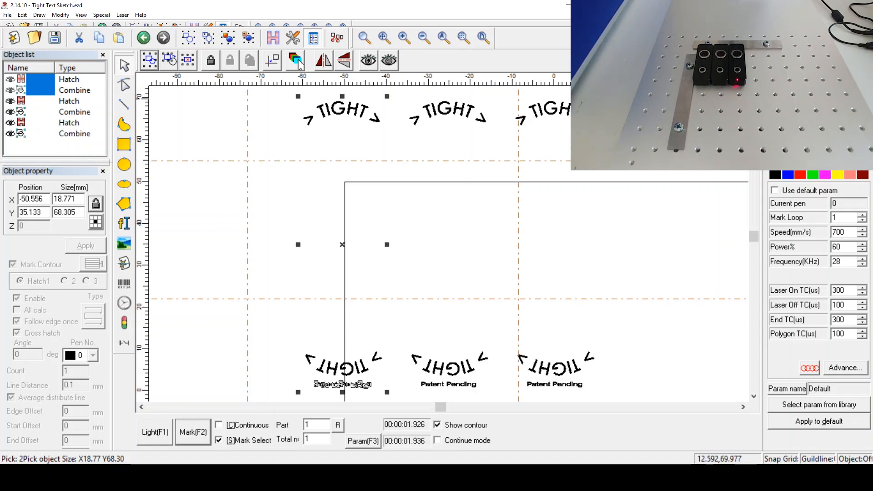
# Preview the marking area of all three artwork copies with the red light, and check the rightmost copy on its own.
pyautogui.moveTo(621, 97); pyautogui.dragTo(283, 392)
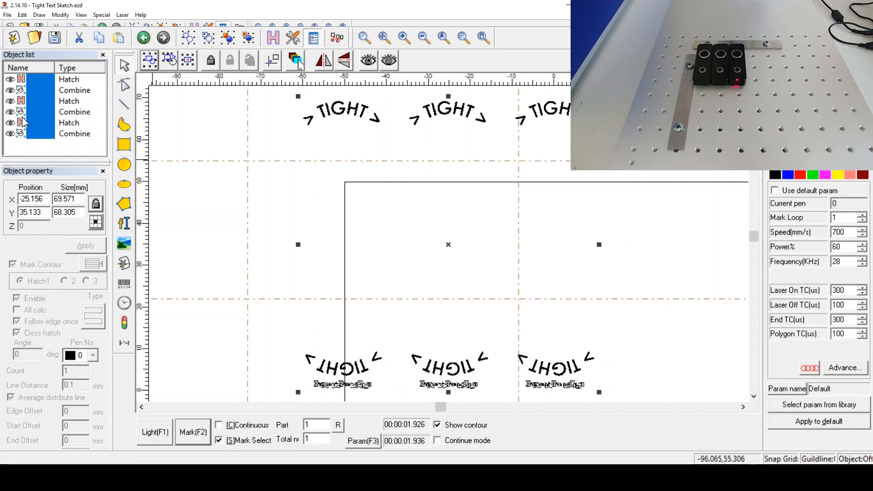
pyautogui.click(156, 433)
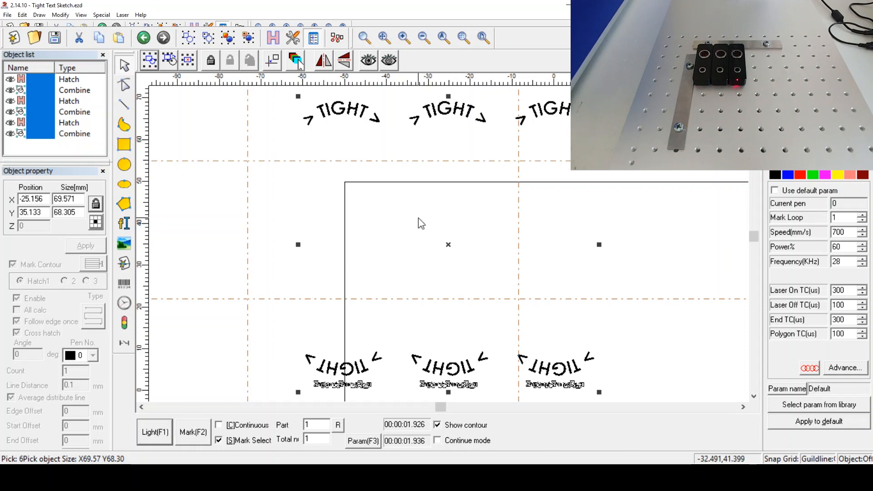
pyautogui.click(620, 98)
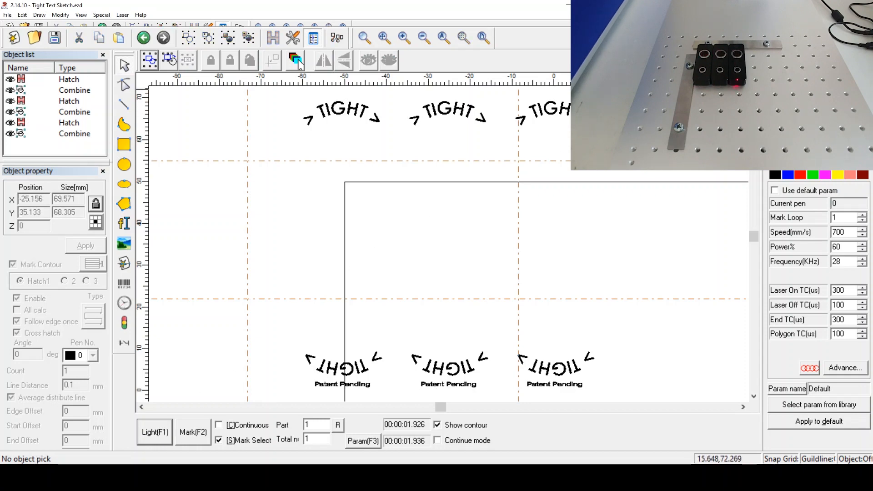
pyautogui.moveTo(612, 90); pyautogui.dragTo(504, 399)
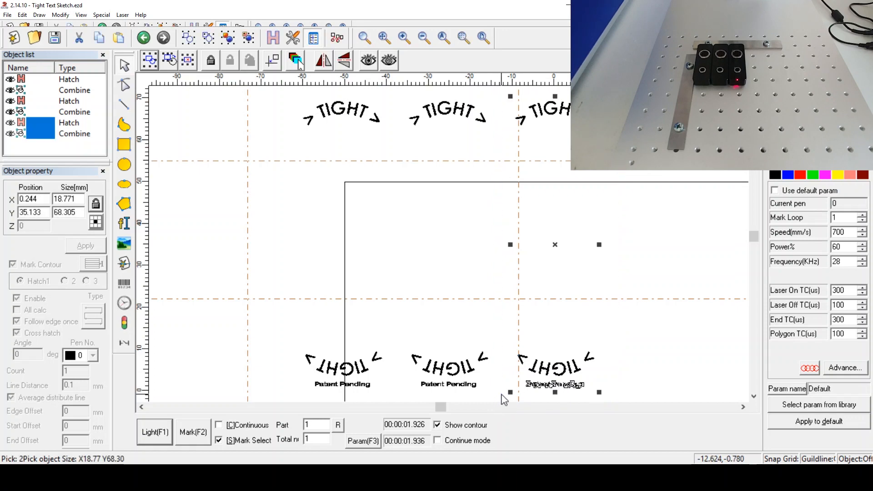
pyautogui.click(151, 440)
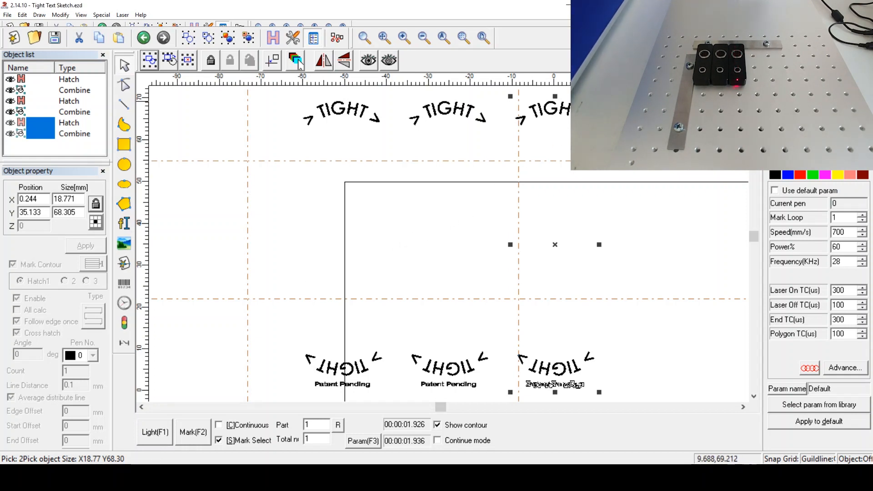
# Laser-mark all three artwork copies together, and clear the selection.
pyautogui.moveTo(563, 116); pyautogui.dragTo(276, 401)
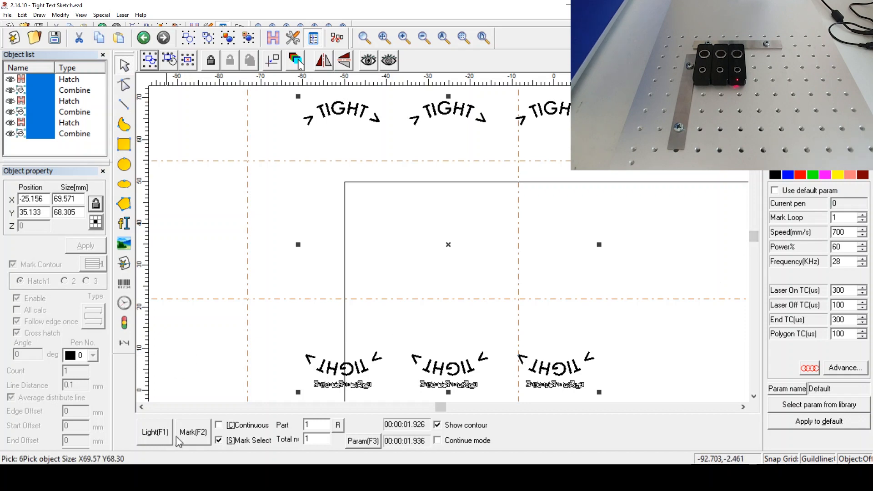
pyautogui.click(192, 435)
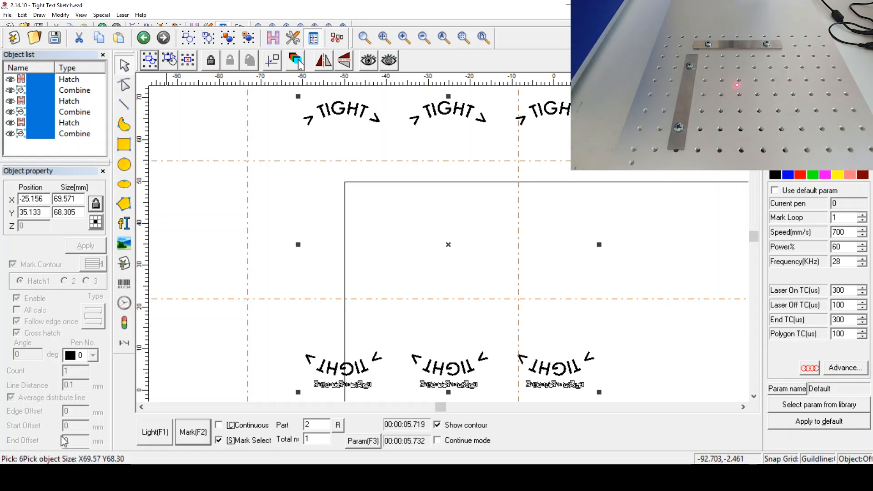
pyautogui.click(190, 121)
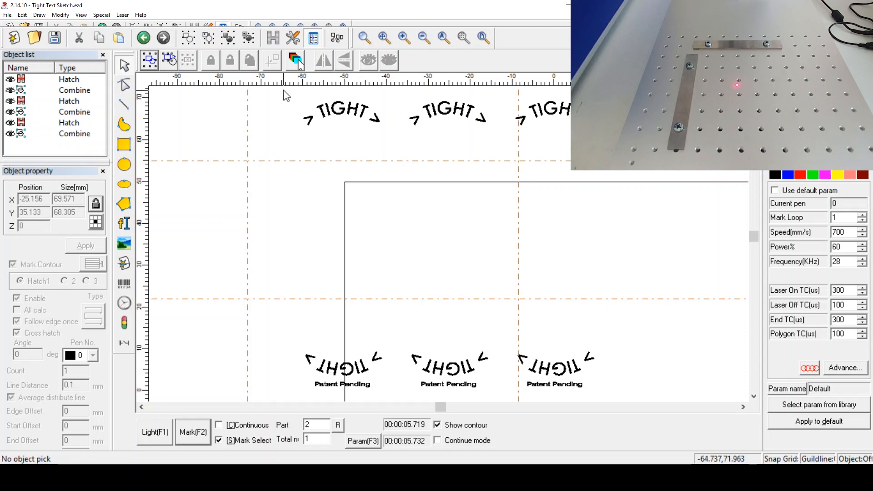
# Delete the middle and rightmost artwork copies, keeping only the original on the left.
pyautogui.moveTo(282, 91); pyautogui.dragTo(459, 243)
pyautogui.moveTo(635, 94)
pyautogui.mouseDown()
pyautogui.moveTo(488, 264)
pyautogui.moveTo(425, 396)
pyautogui.mouseUp()
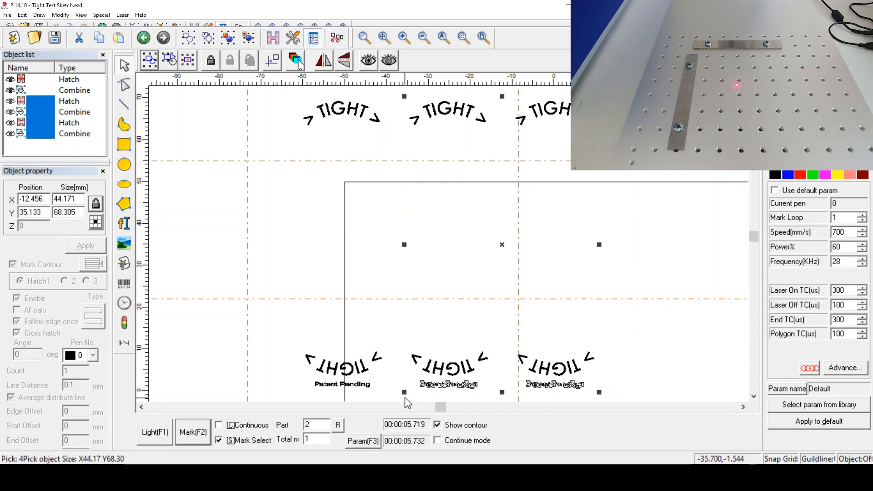
pyautogui.press('Delete')
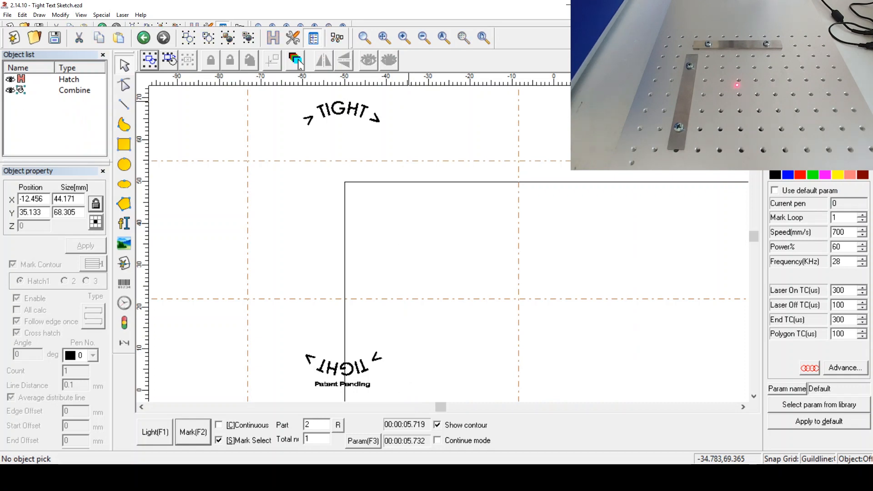
# Array the remaining artwork as a 3 by 2 rectangle with offset spacing of 25.4 in X and 76.2 in Y.
pyautogui.moveTo(291, 95)
pyautogui.mouseDown()
pyautogui.moveTo(399, 311)
pyautogui.moveTo(398, 386)
pyautogui.mouseUp()
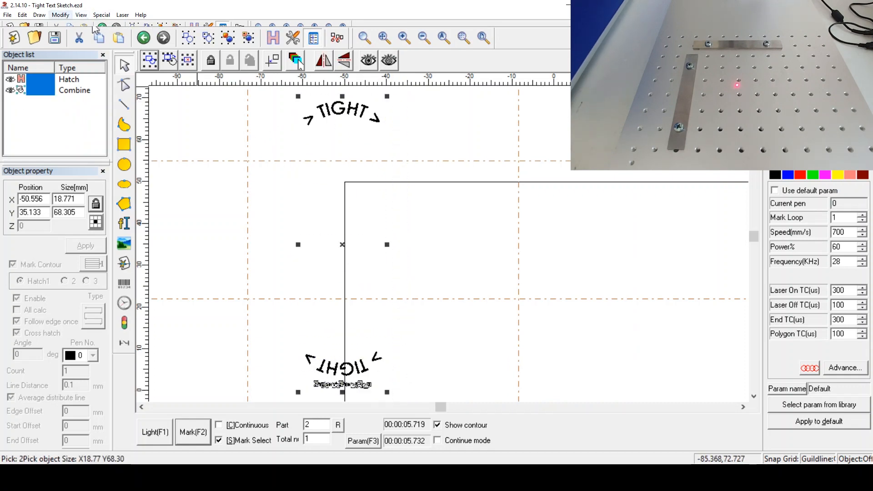
pyautogui.click(97, 37)
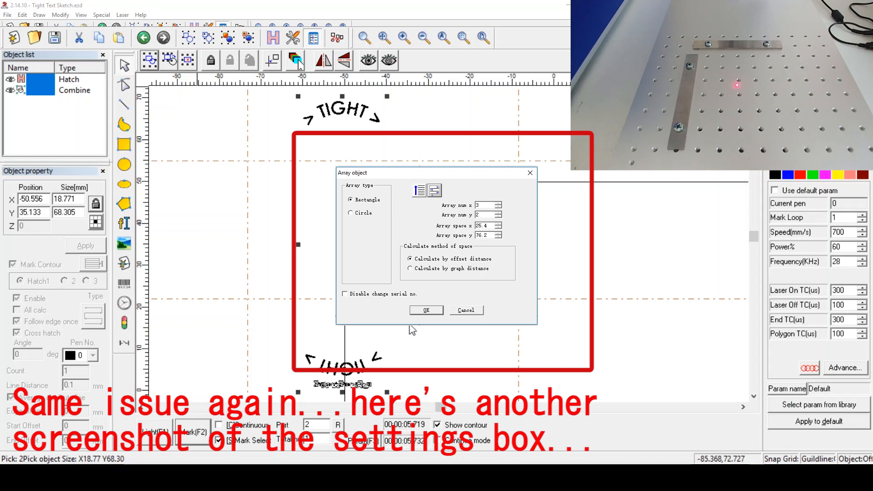
pyautogui.press('Return')
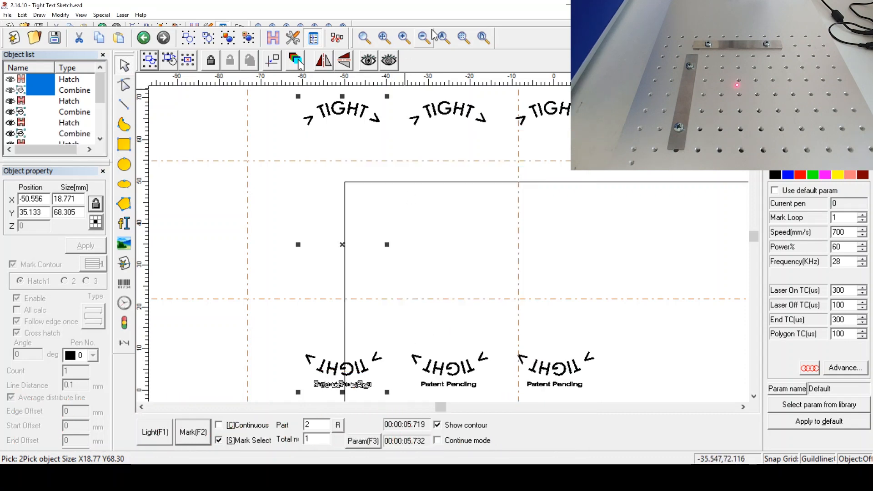
pyautogui.click(443, 39)
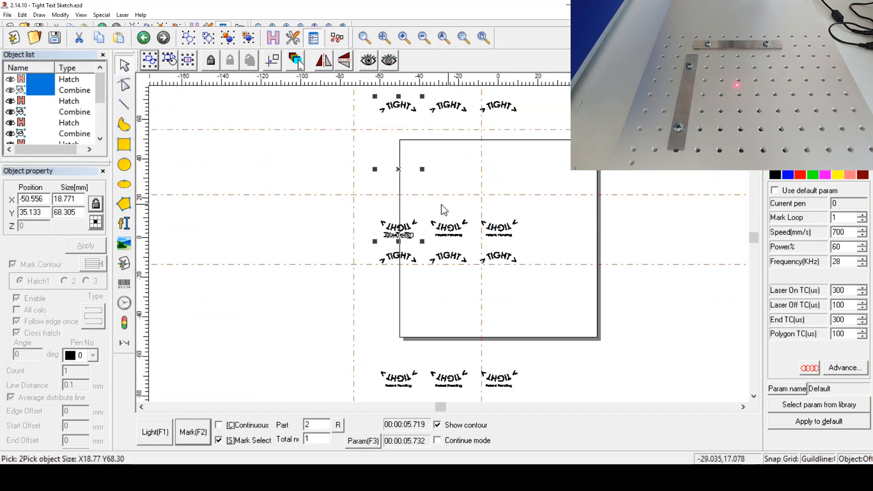
pyautogui.click(539, 379)
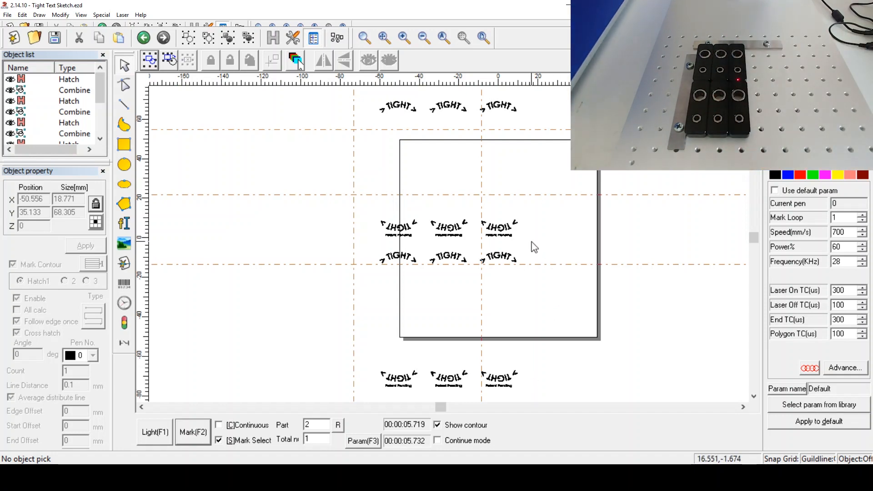
# Preview the lower-right copy's marking area with the red light, and select the upper-left copy to check its position.
pyautogui.moveTo(535, 247); pyautogui.dragTo(475, 403)
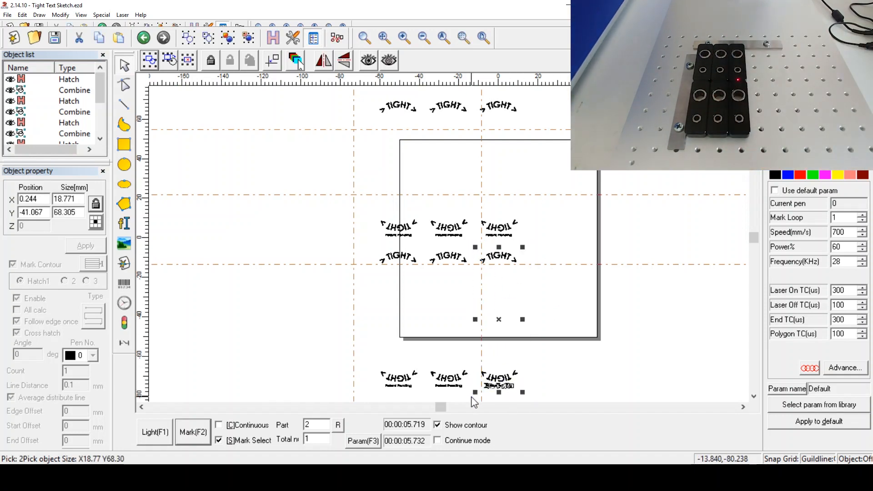
pyautogui.click(150, 434)
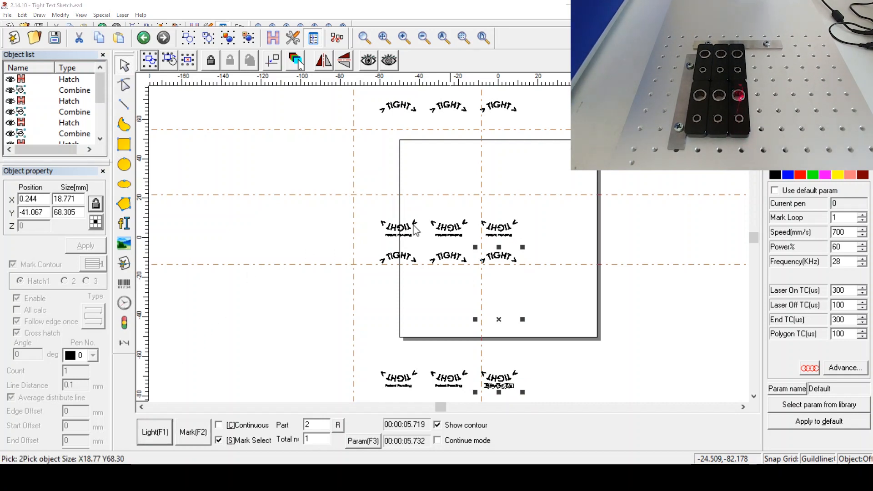
pyautogui.click(325, 178)
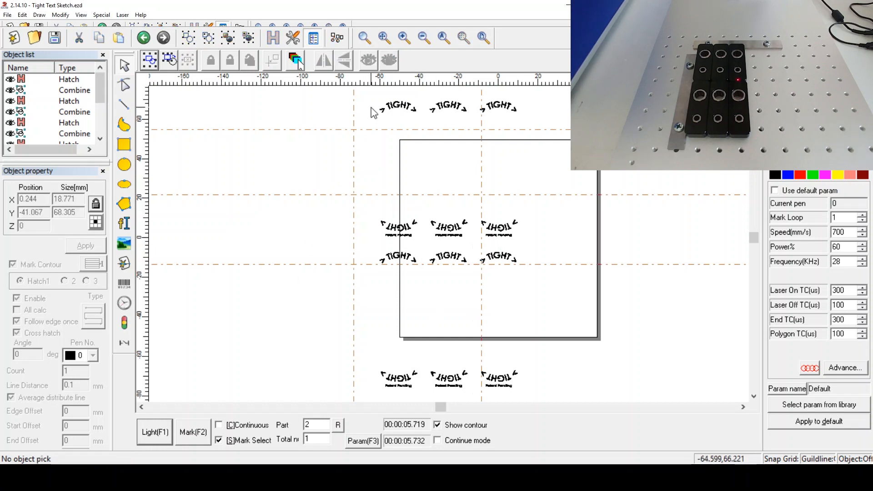
pyautogui.moveTo(366, 91); pyautogui.dragTo(431, 254)
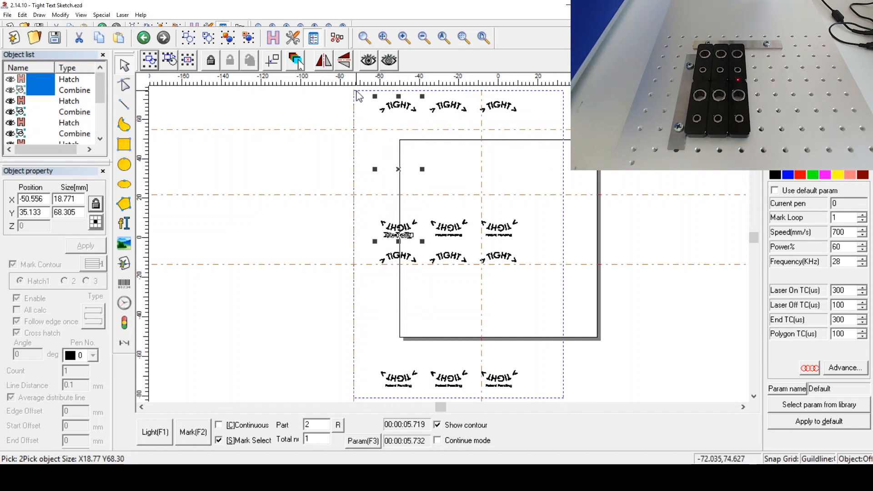
# Laser-mark all six artwork copies together, and clear the selection.
pyautogui.hotkey('ctrl', 'a')
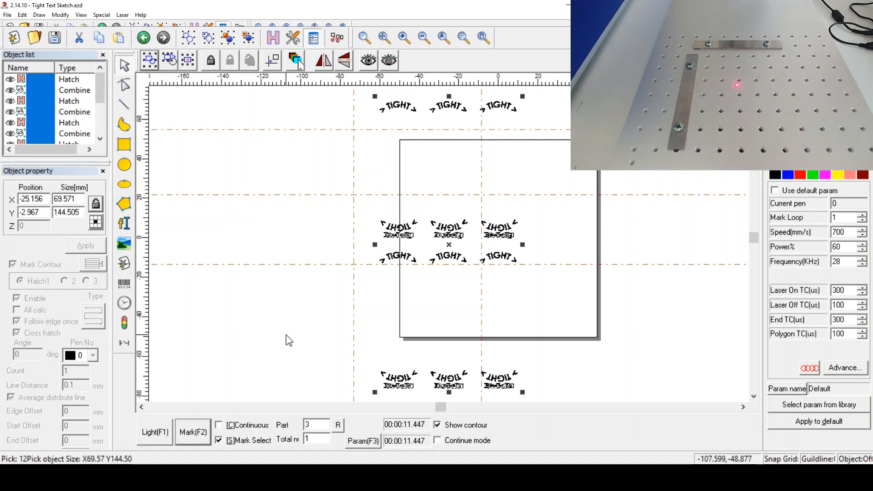
pyautogui.click(289, 341)
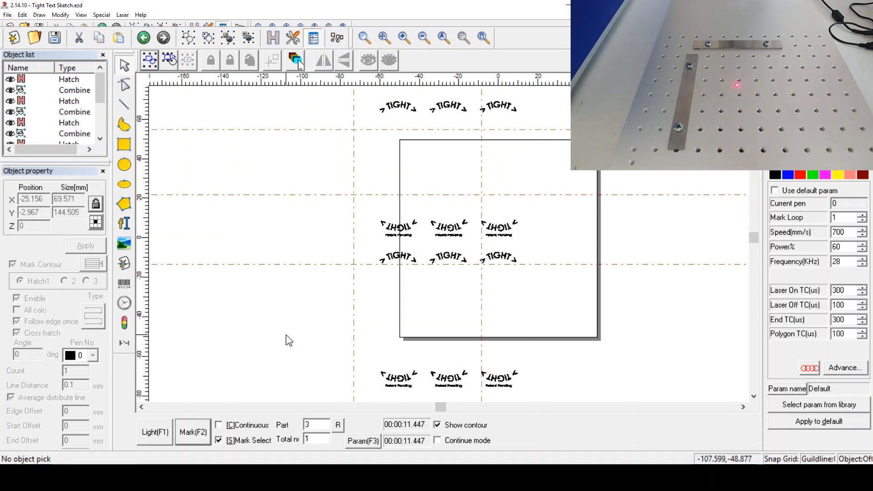